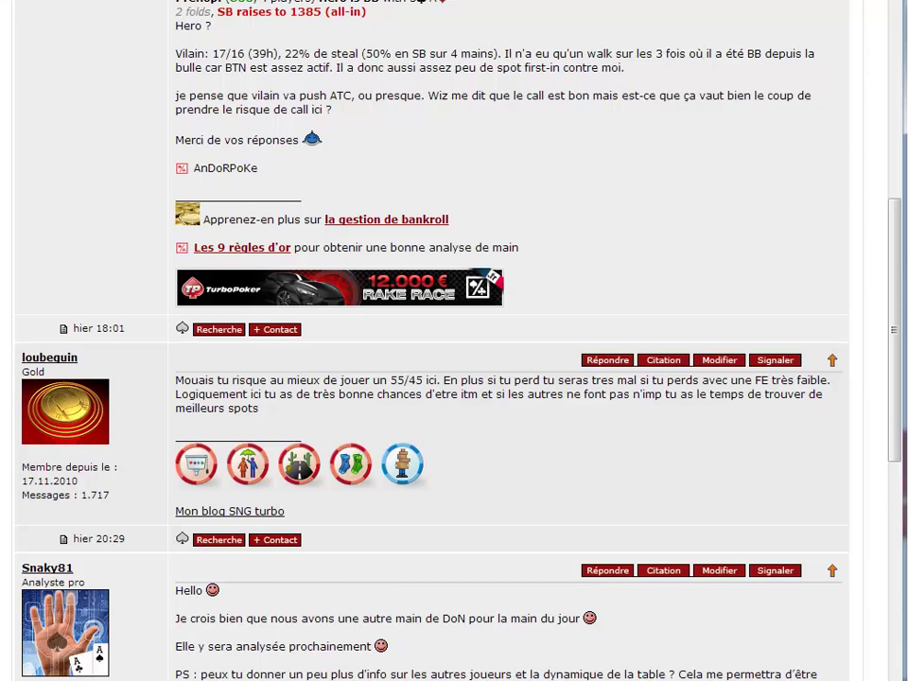
Step: Switch from the forum hand to SitNGo Wizard, set the Small Blind's hand range to 80%, and view the analysis details
scroll(704, 139, up, 10)
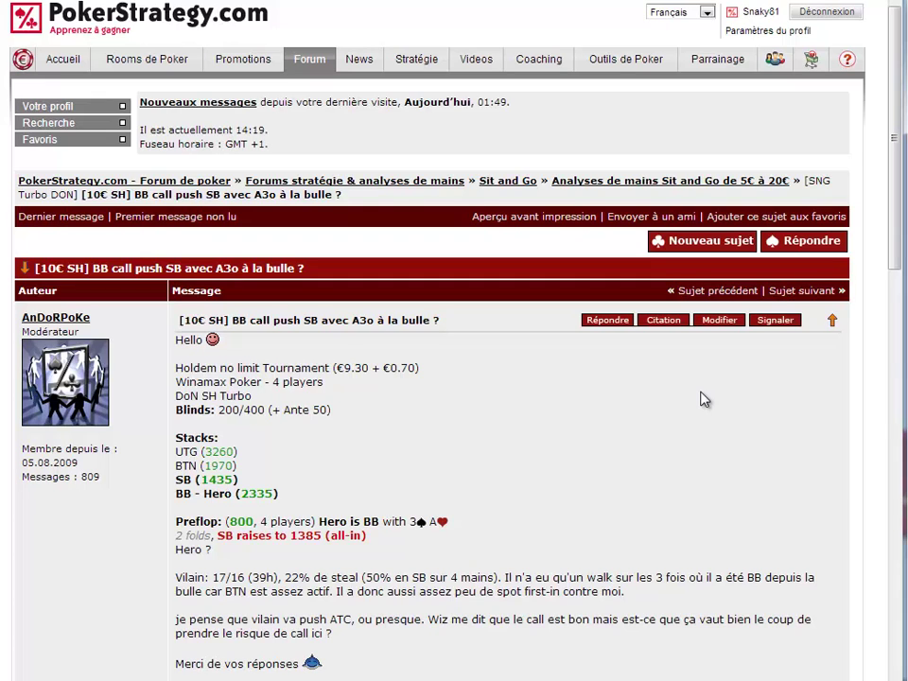
key(alt+Tab)
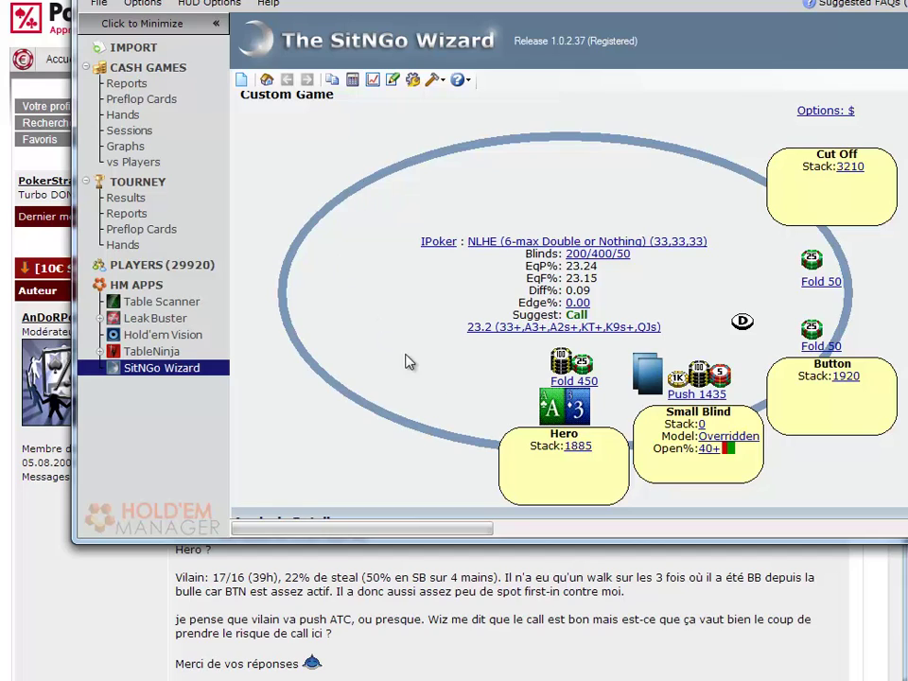
click(709, 449)
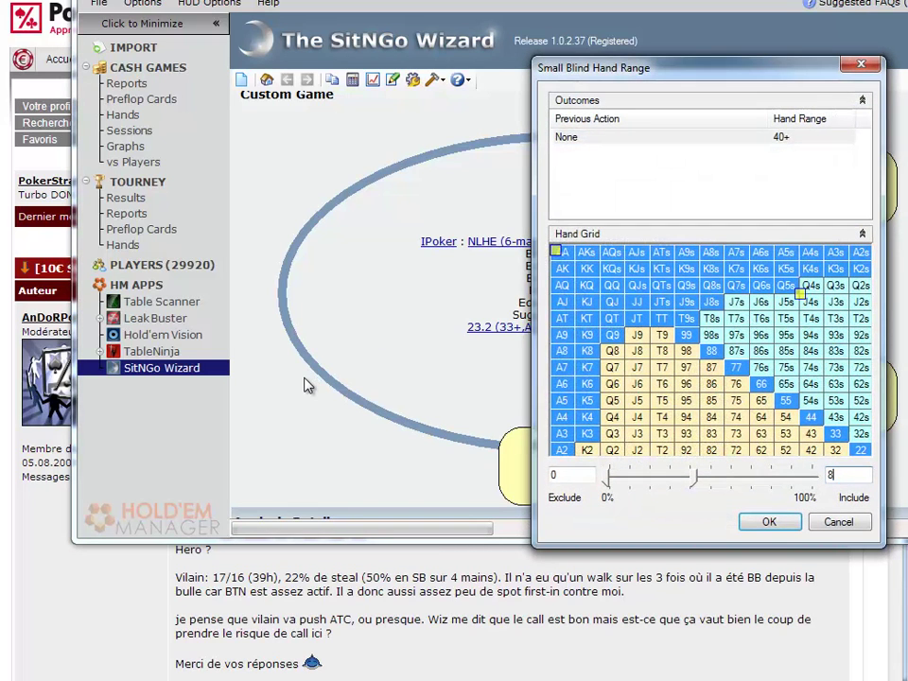
text(80)
key(Return)
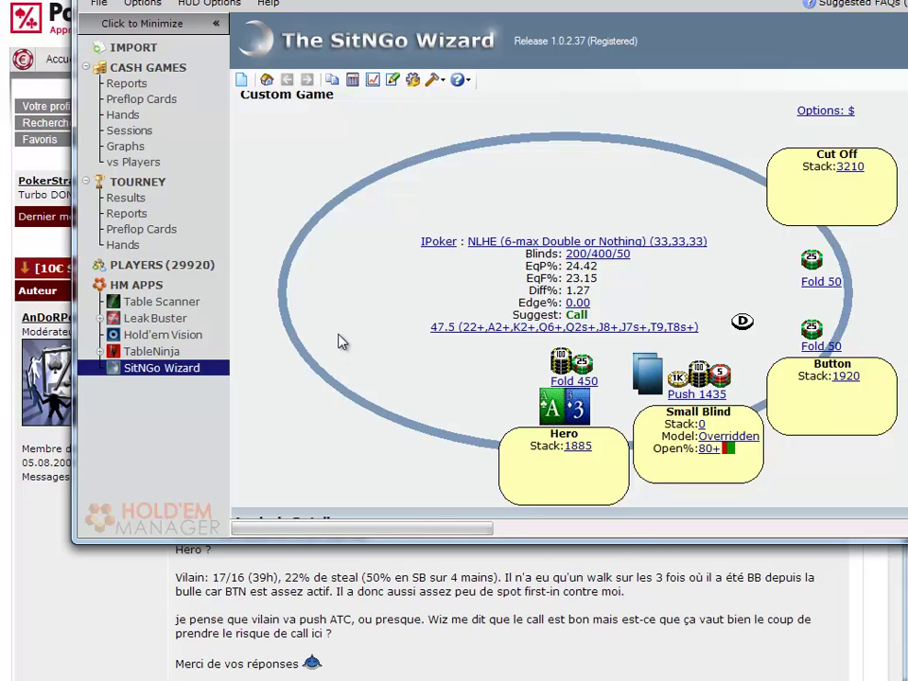
scroll(340, 342, down, 4)
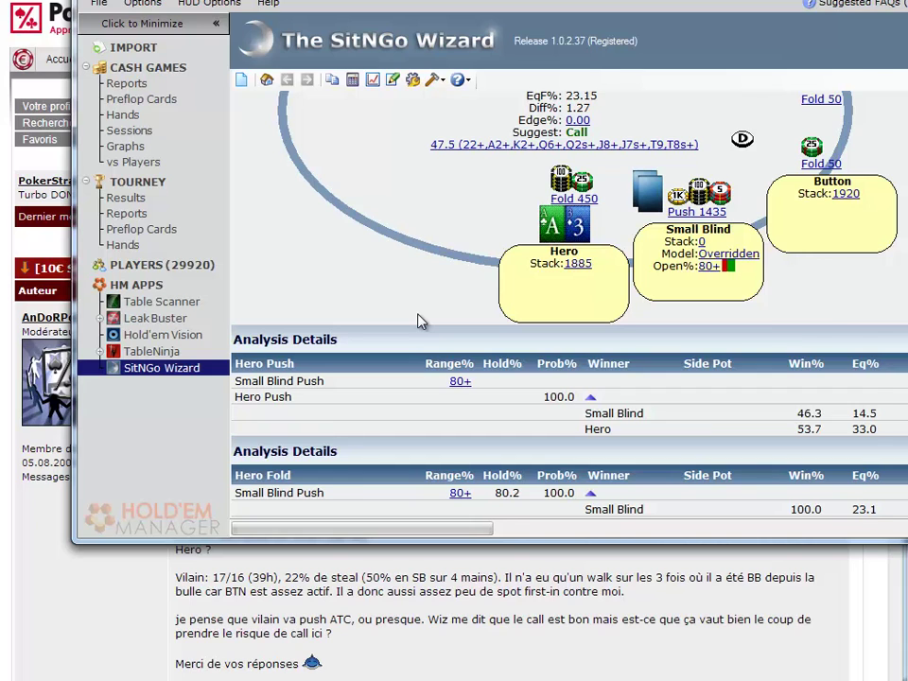
Step: Switch to the ICM Poker Calculator in the browser and choose Place % as the result type
key(alt+Tab)
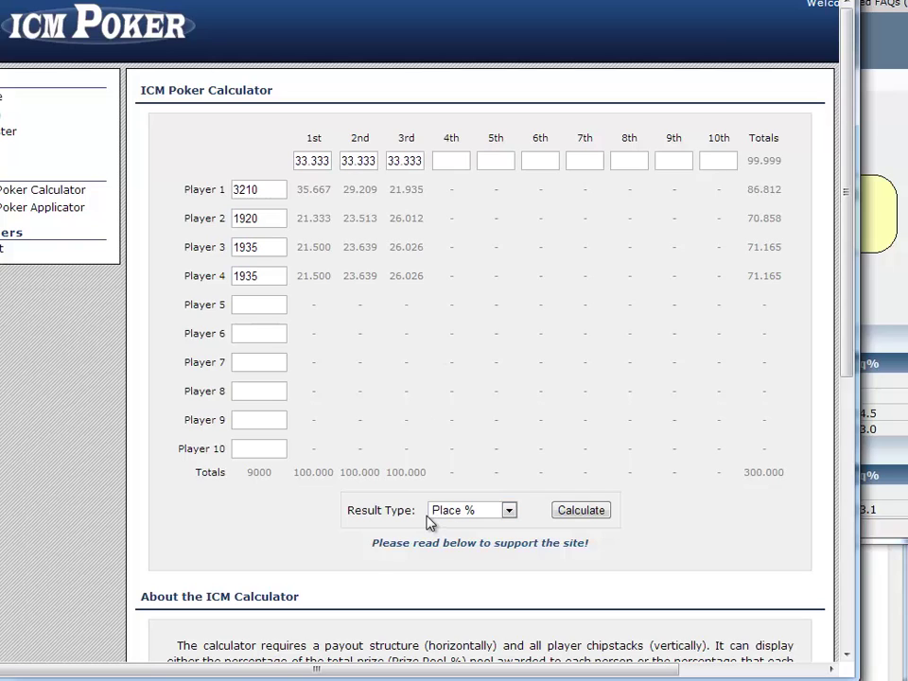
click(467, 518)
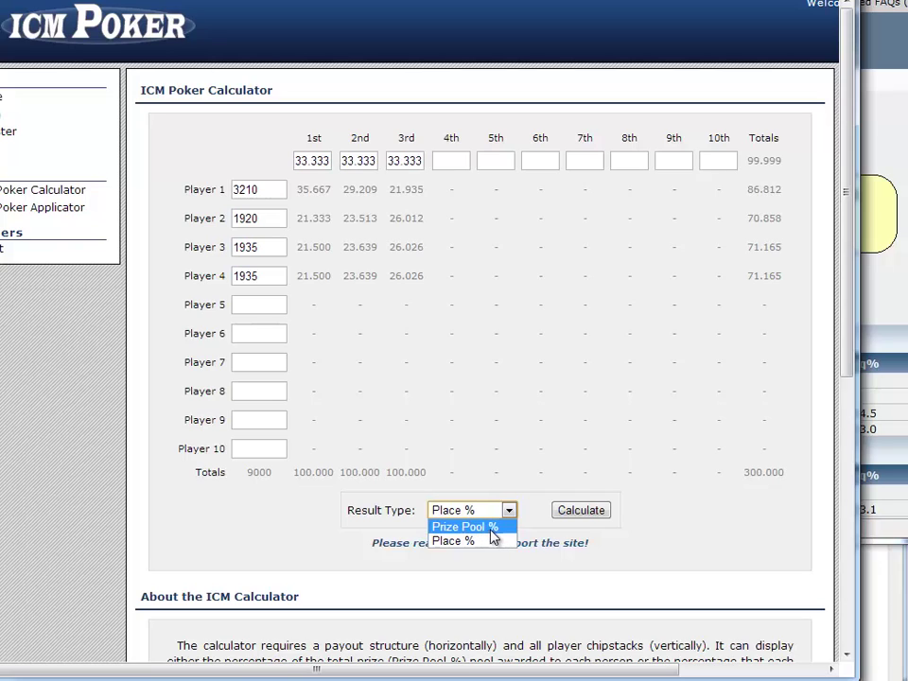
click(484, 546)
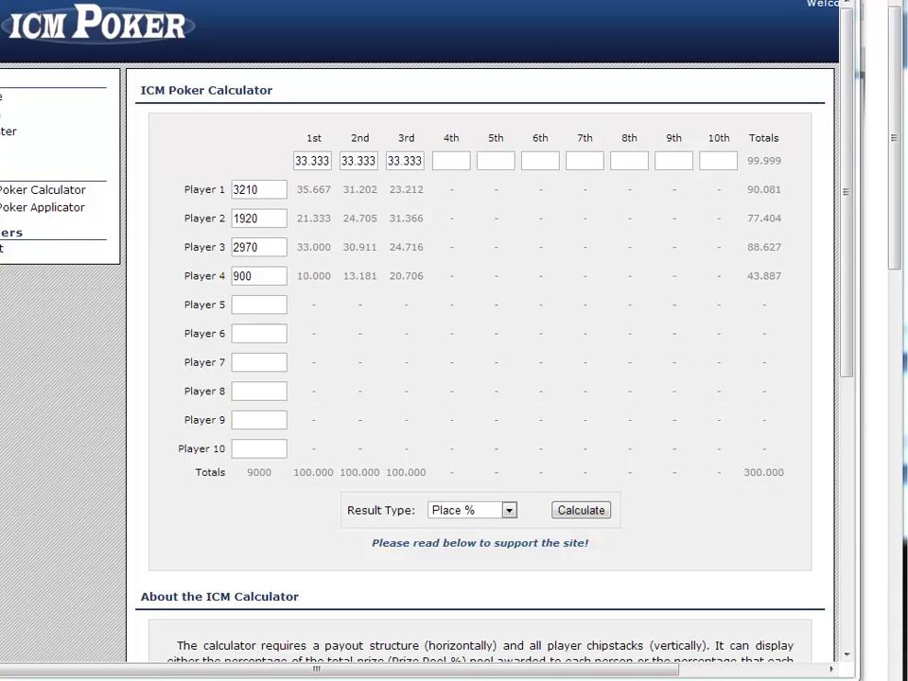
Step: In Equilab, enter a 100% range for the first player and A3o for the second, and evaluate their equities
key(alt+Tab)
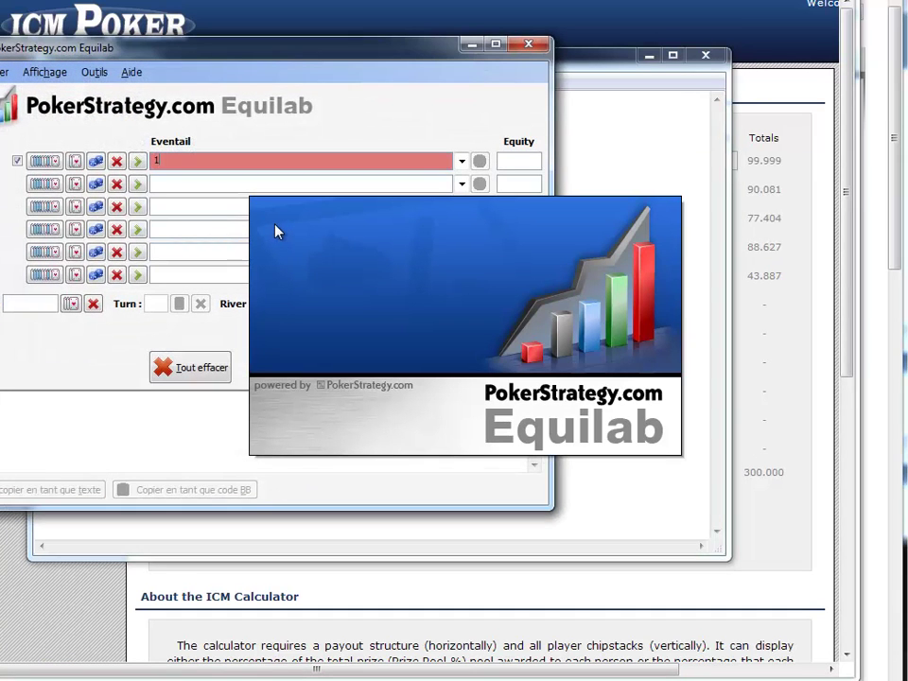
text(00%)
key(Tab)
text(A3)
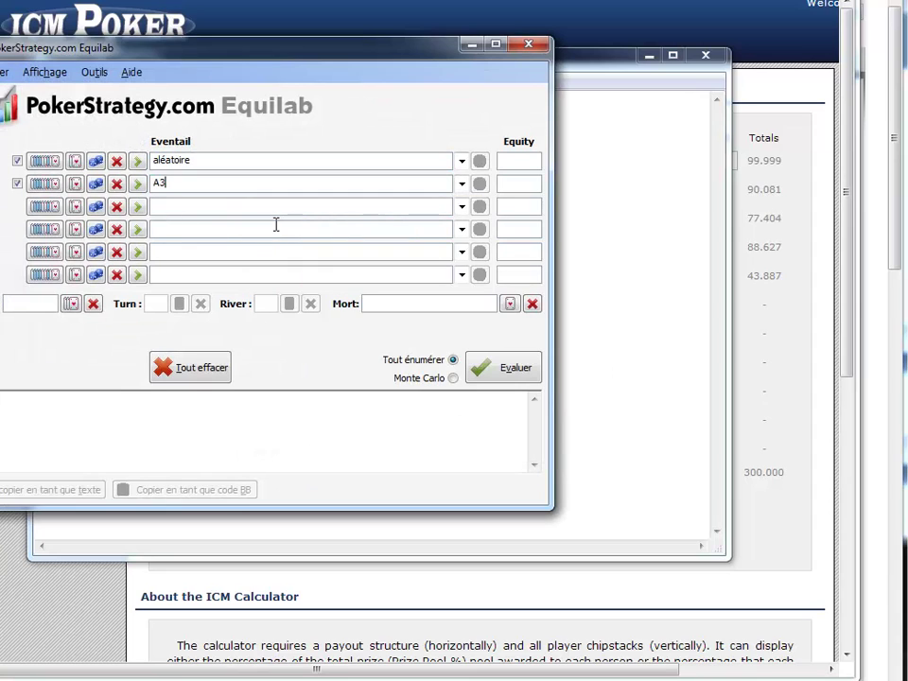
text(o)
click(487, 368)
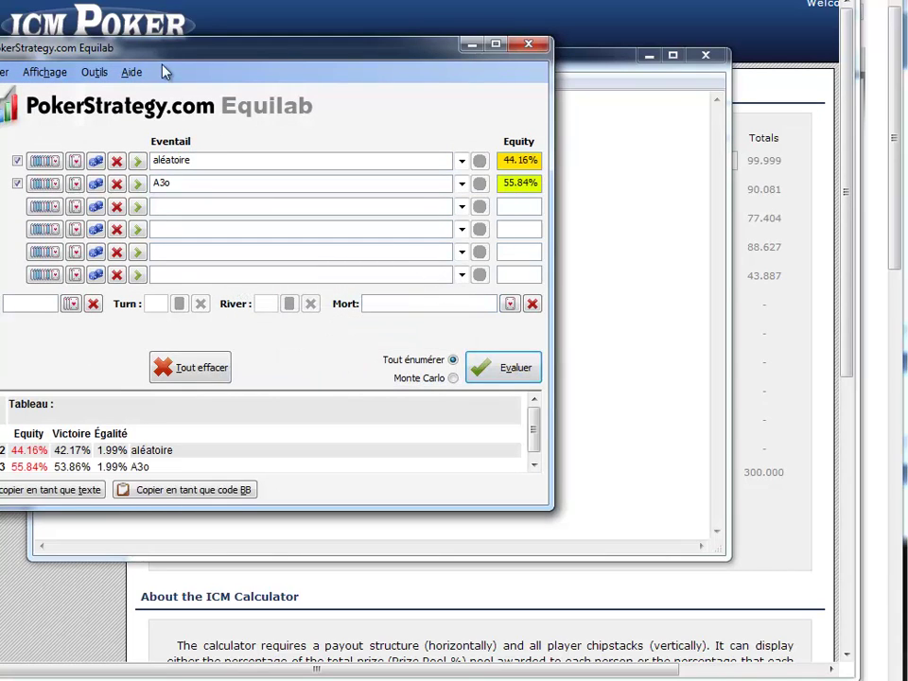
Step: Move the Equilab window clear of the notes, replace the first player's range with 80%, and re-evaluate against A3o
drag(137, 45, 341, 96)
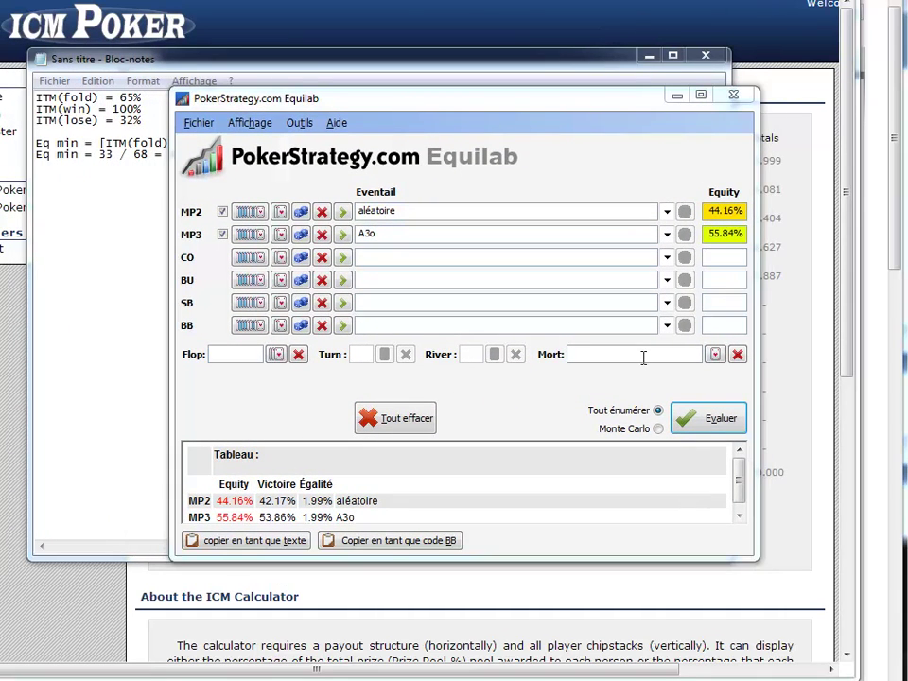
click(431, 210)
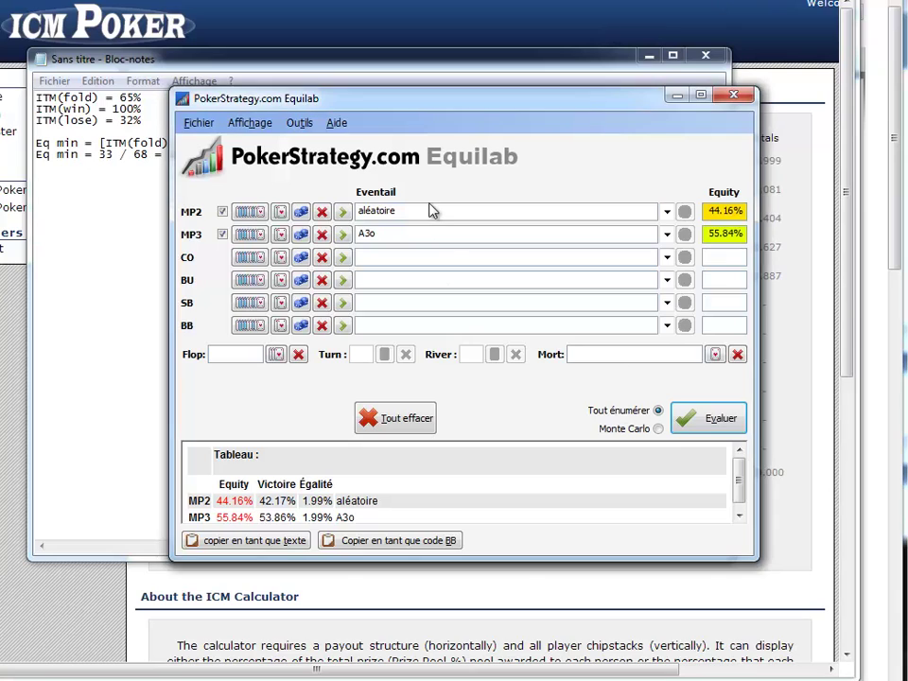
double_click(431, 210)
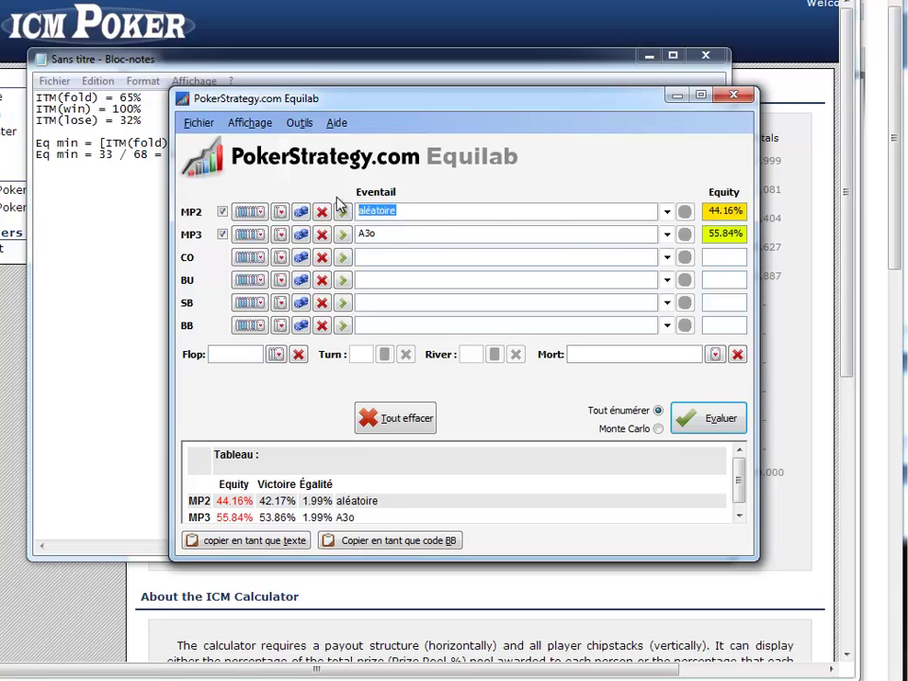
text(80%)
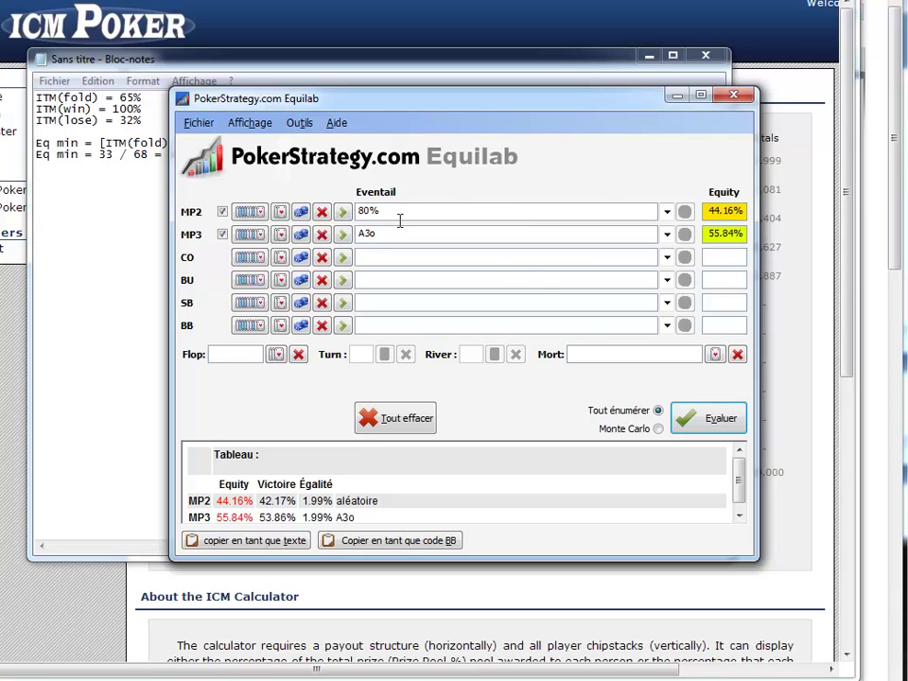
key(Tab)
click(710, 416)
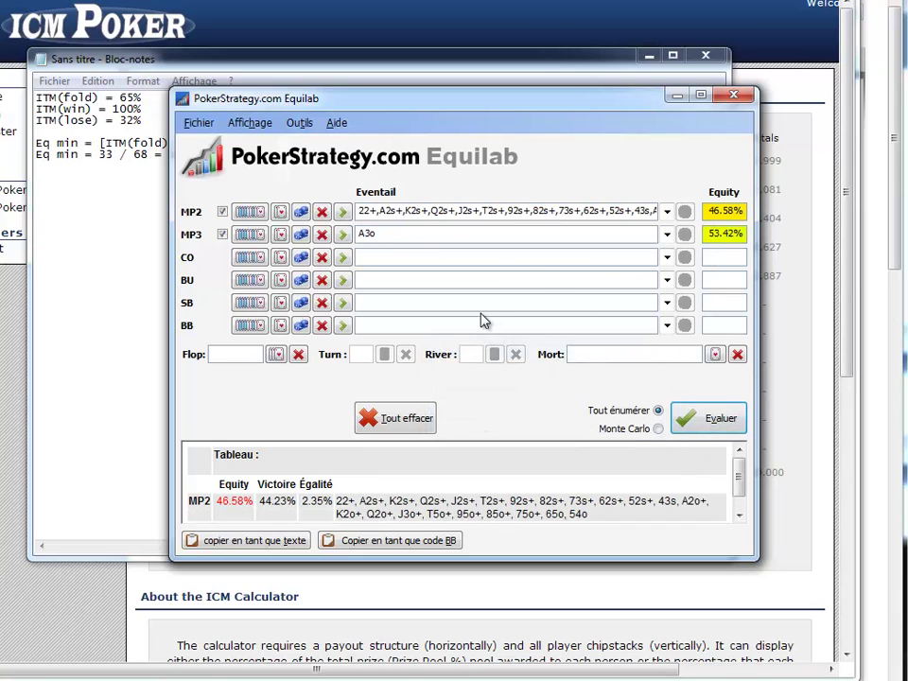
Step: Highlight the ITM(fold) percentage in the Notepad notes, and compute (70 - 32) / (100 - 32) in the Windows calculator
click(132, 274)
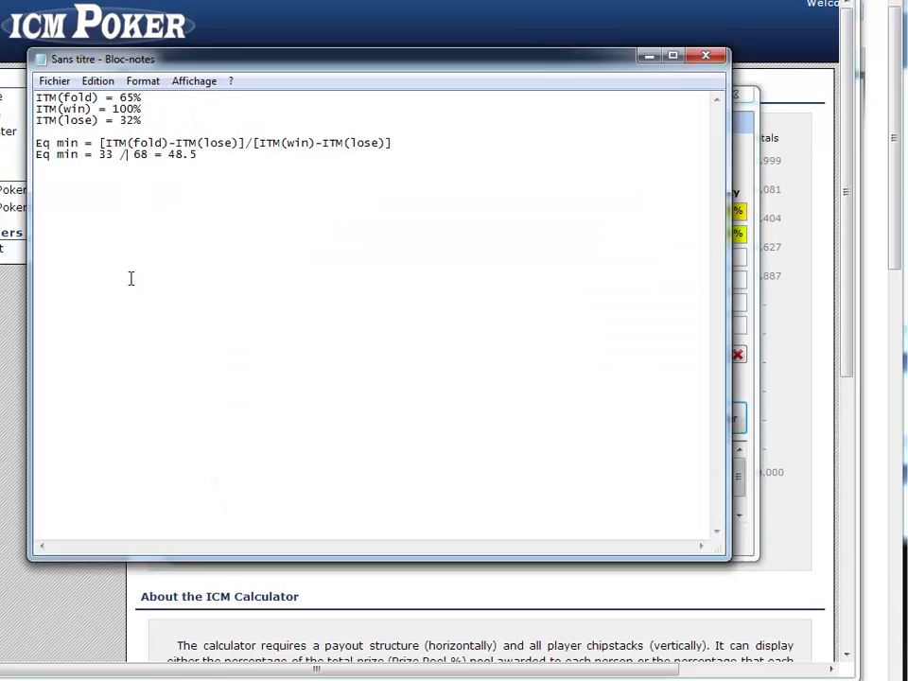
drag(117, 97, 142, 98)
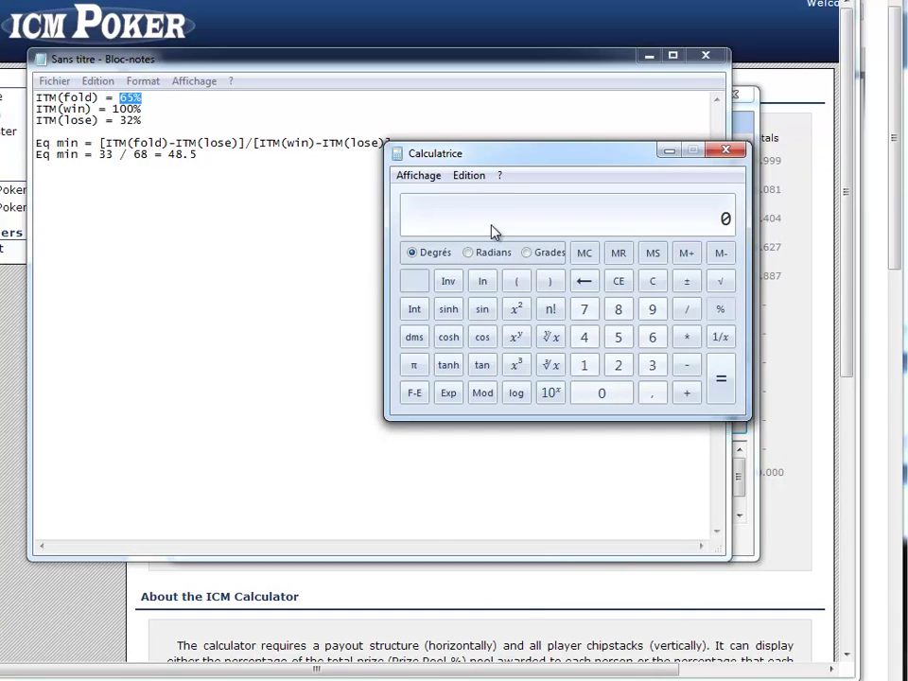
key(parenleft)
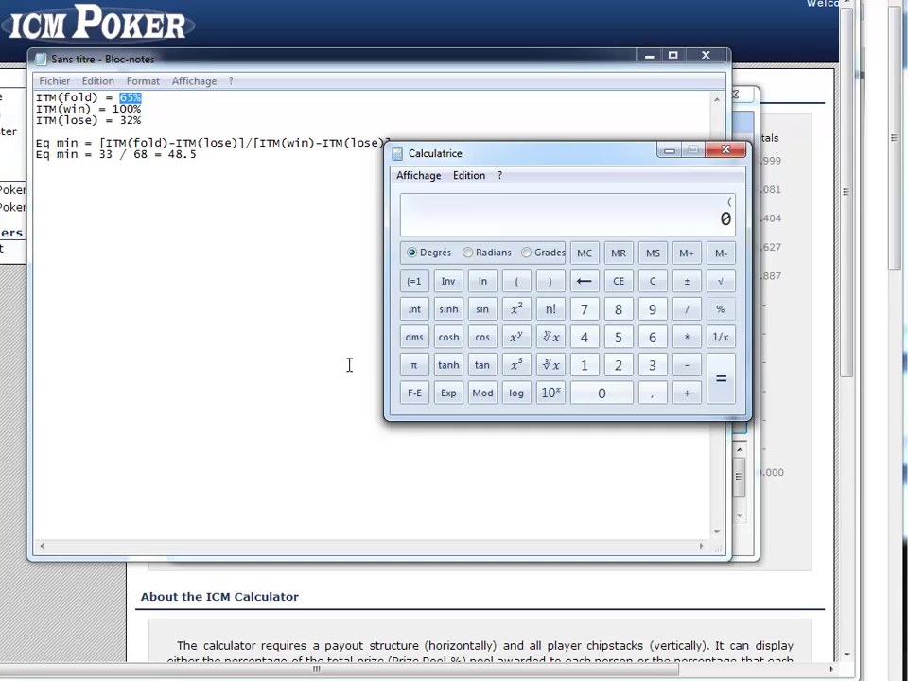
text(70)
key(minus)
text(32)
key(parenright)
key(slash)
key(parenleft)
text(100)
key(minus)
text(32)
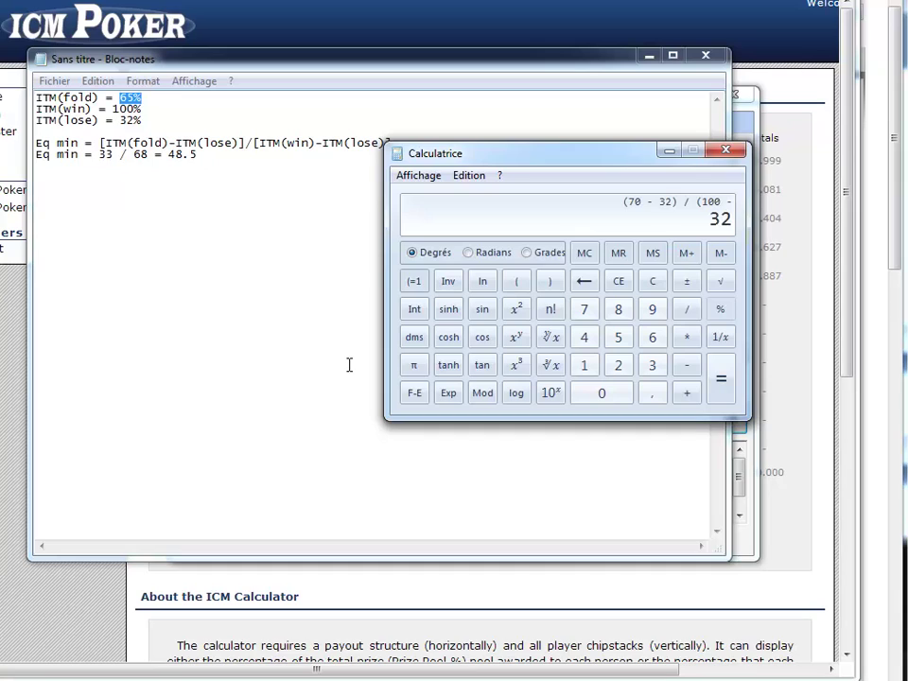
key(parenright)
key(Return)
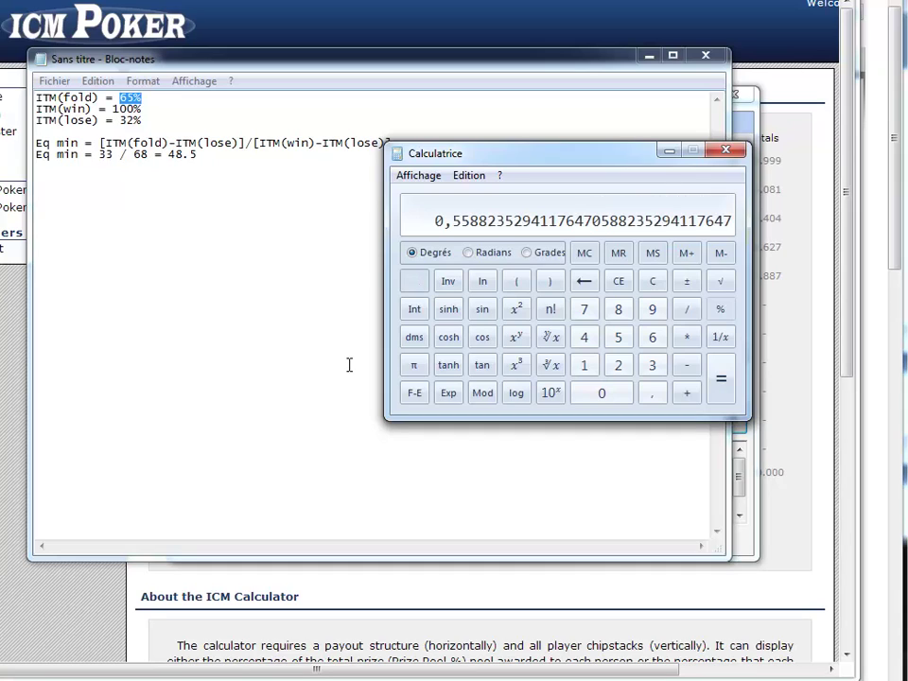